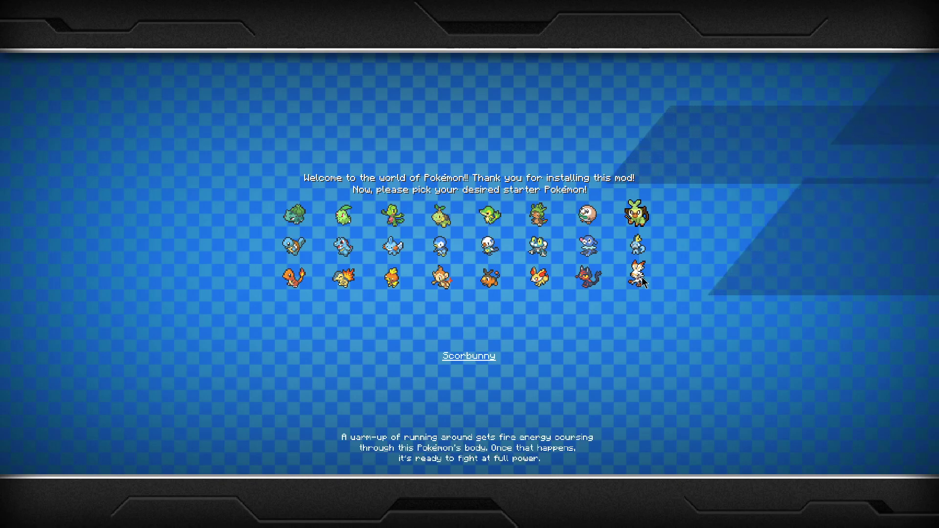
# - After previewing Sobble and Grookey, start with Scorbunny and use Tackle on the wild Marill
pyautogui.click(641, 249)
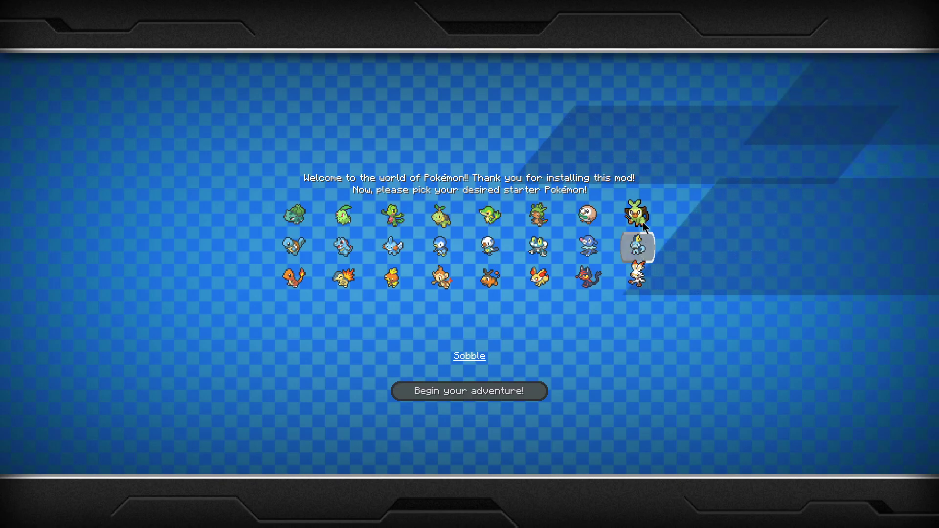
pyautogui.click(643, 223)
pyautogui.click(642, 276)
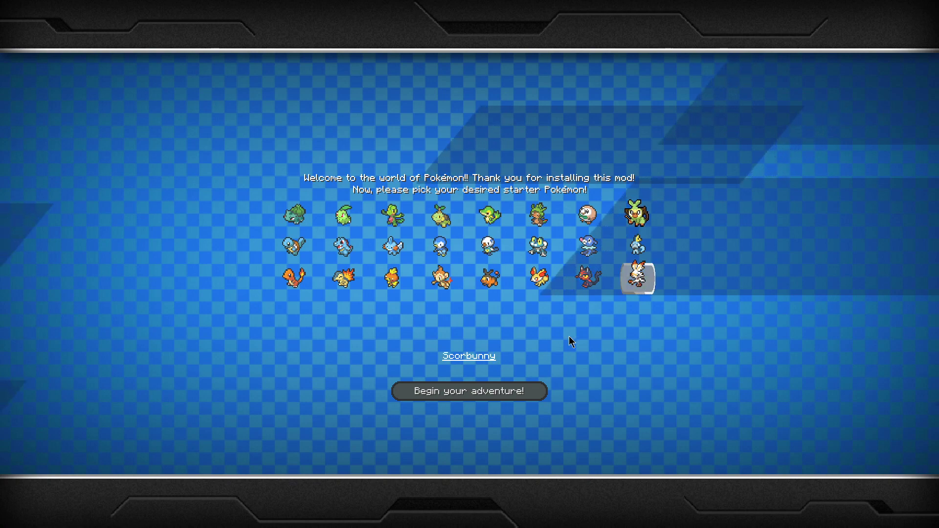
pyautogui.click(497, 391)
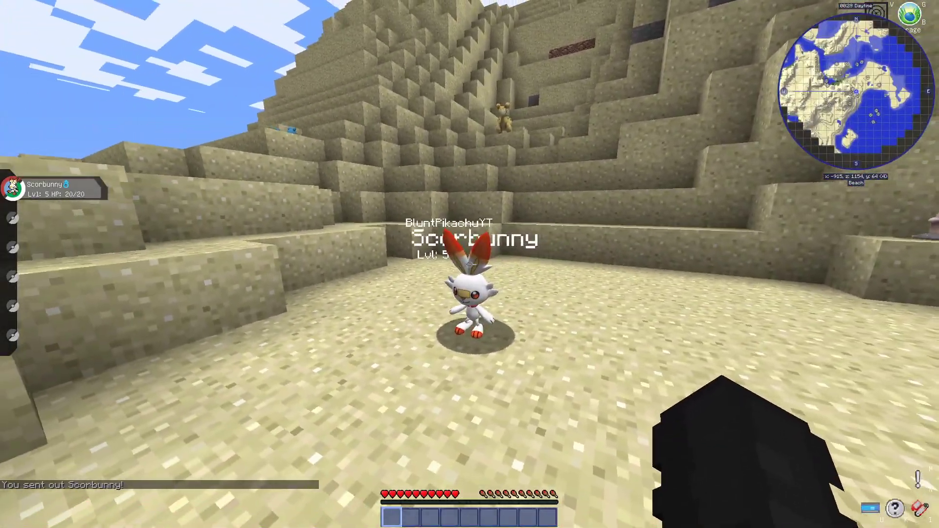
pyautogui.press('r')
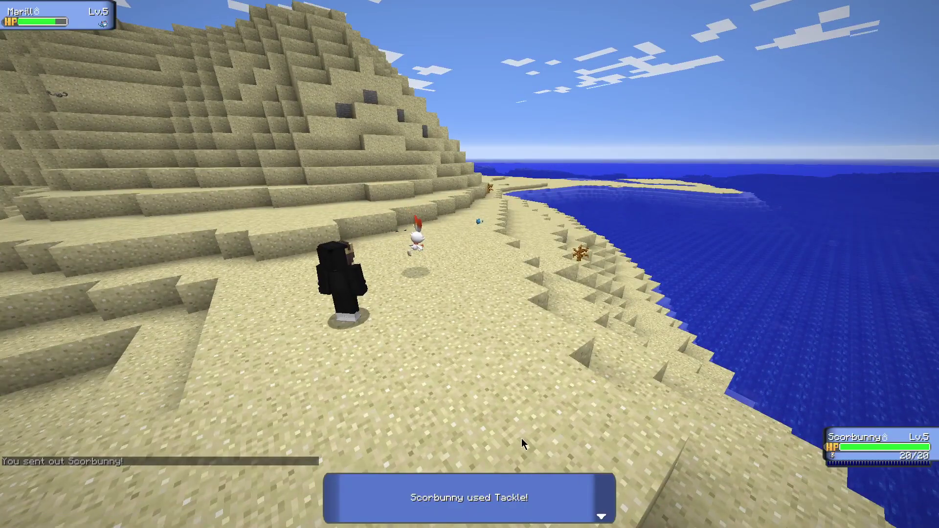
pyautogui.click(516, 489)
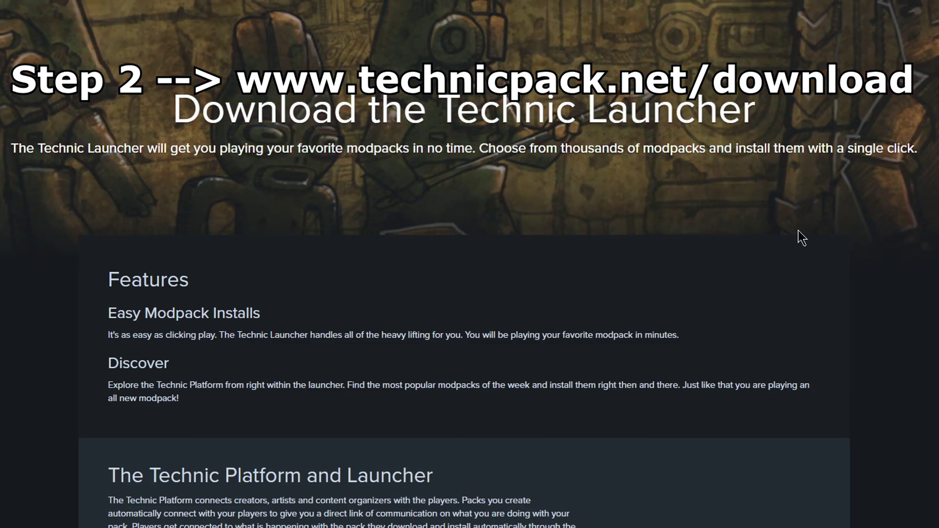
# - Scroll down to the download buttons and run the downloaded TechnicLauncher.exe installer
pyautogui.scroll(-9, 763, 235)
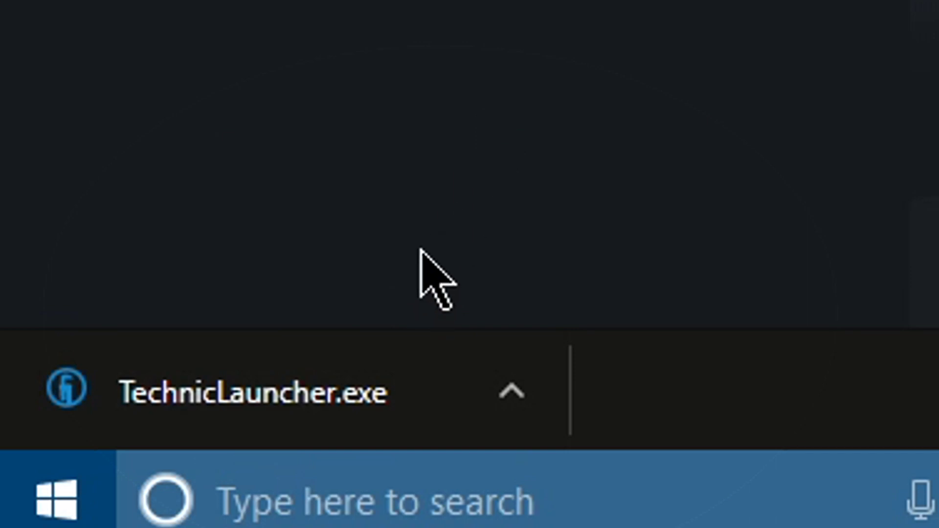
pyautogui.click(348, 392)
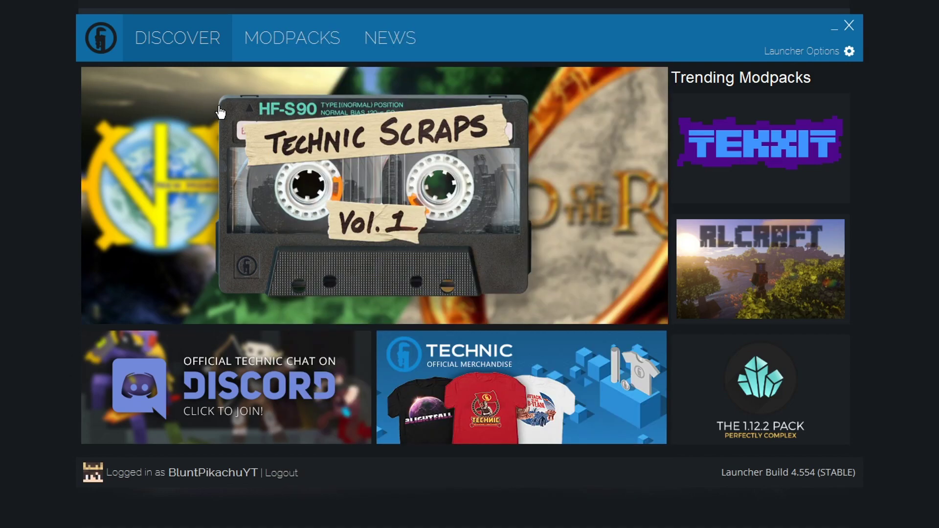
# - Switch the newly opened Technic Launcher to its Modpacks page
pyautogui.click(283, 39)
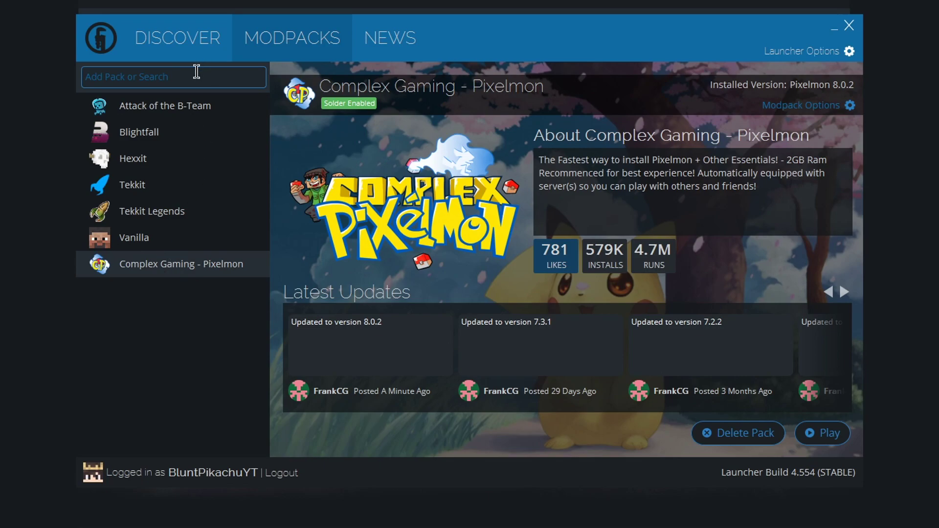
# - Search the modpacks for 'Complex Gaming - Pixelmon'
pyautogui.click(196, 72)
pyautogui.write('Complex Gaming - Pixel')
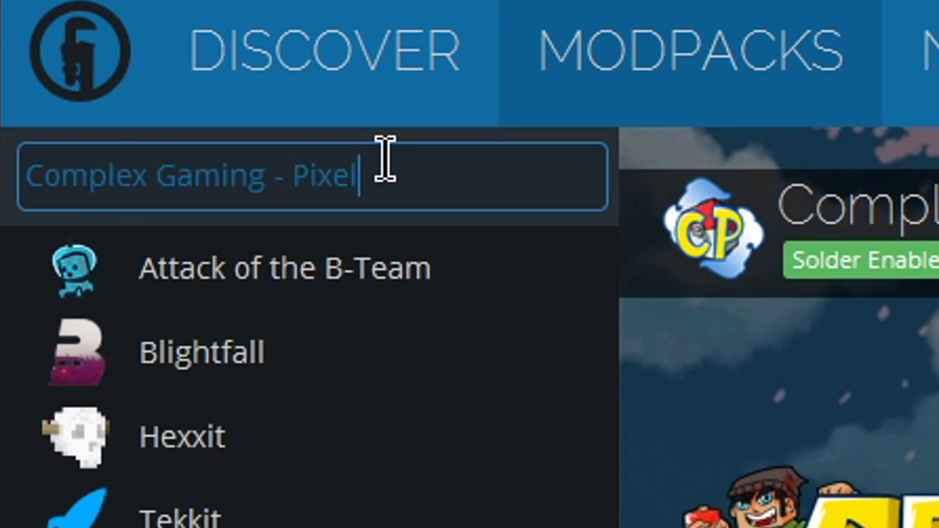
pyautogui.write('mon')
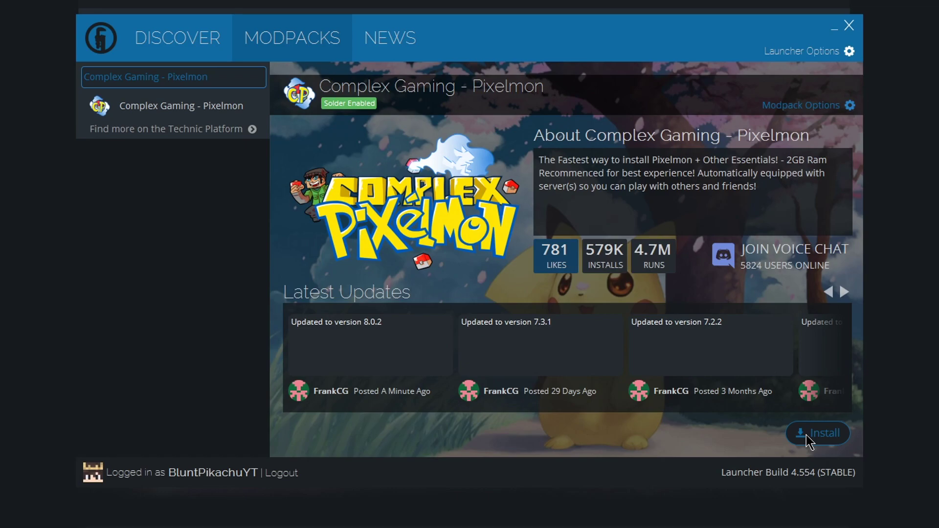
# - Install the Complex Gaming - Pixelmon pack and let the Pixelmon 8.0.2 download finish
pyautogui.click(806, 434)
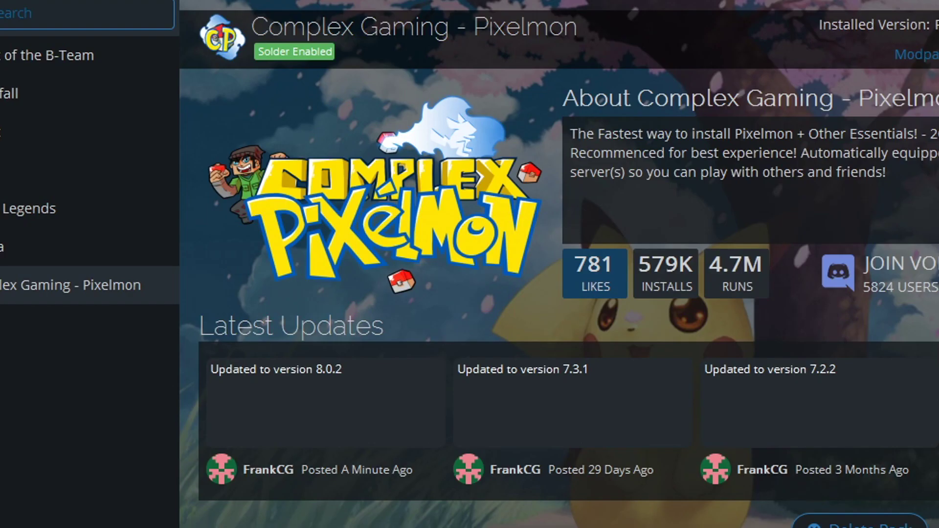
# - In Launcher Options' Java Settings, keep the Java version at Latest 64-Bit
pyautogui.click(635, 103)
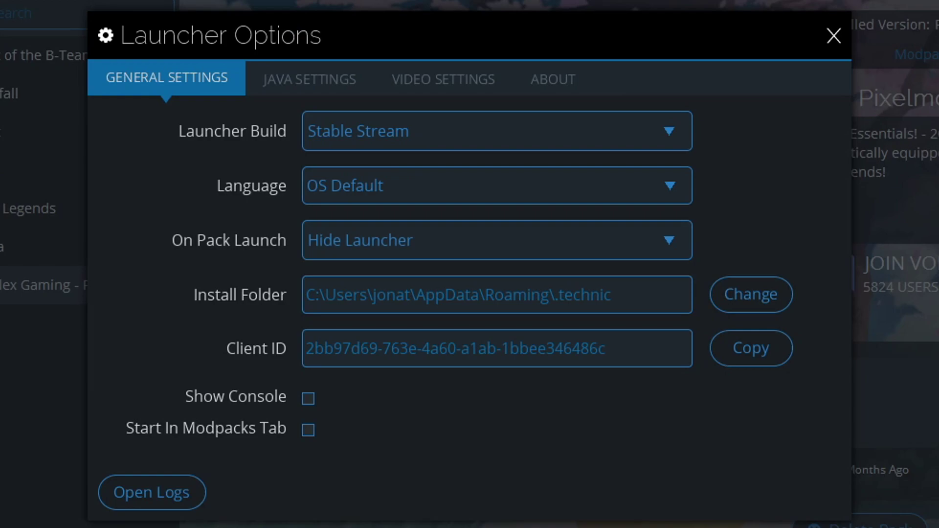
pyautogui.click(347, 90)
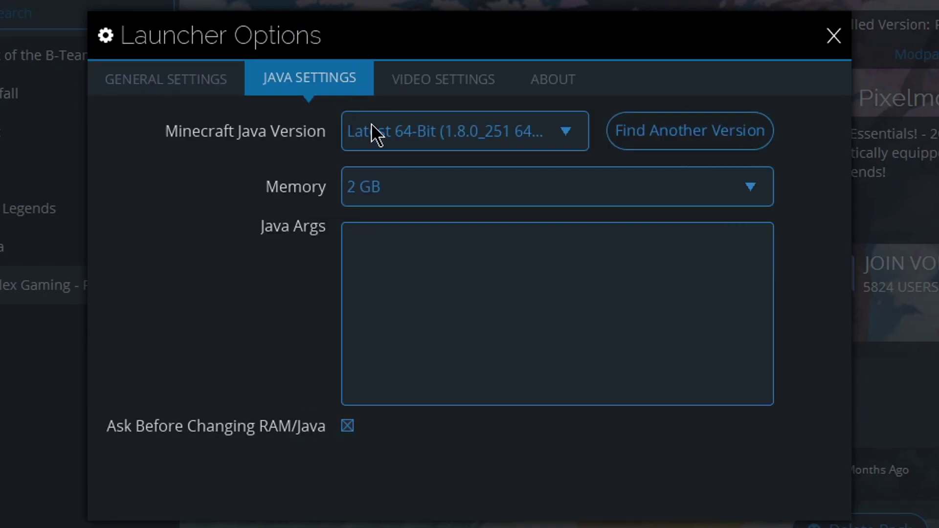
pyautogui.click(392, 131)
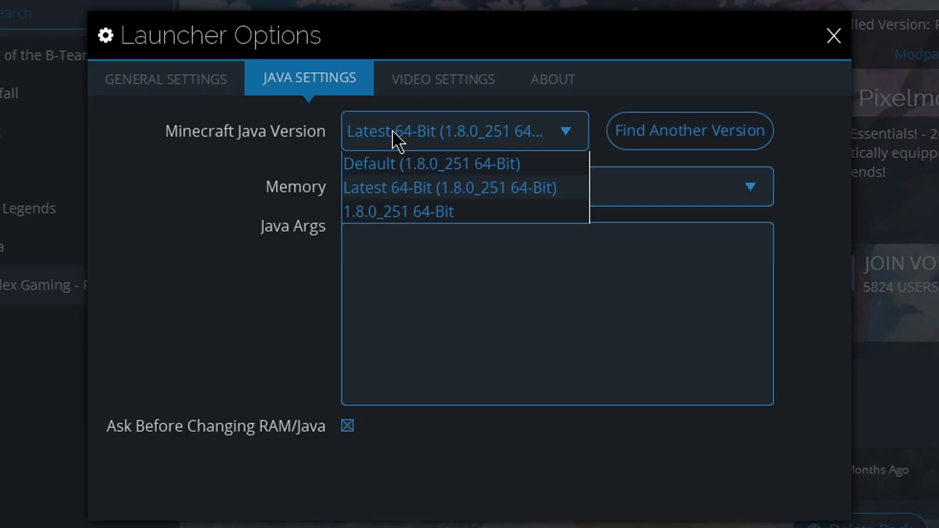
pyautogui.click(397, 190)
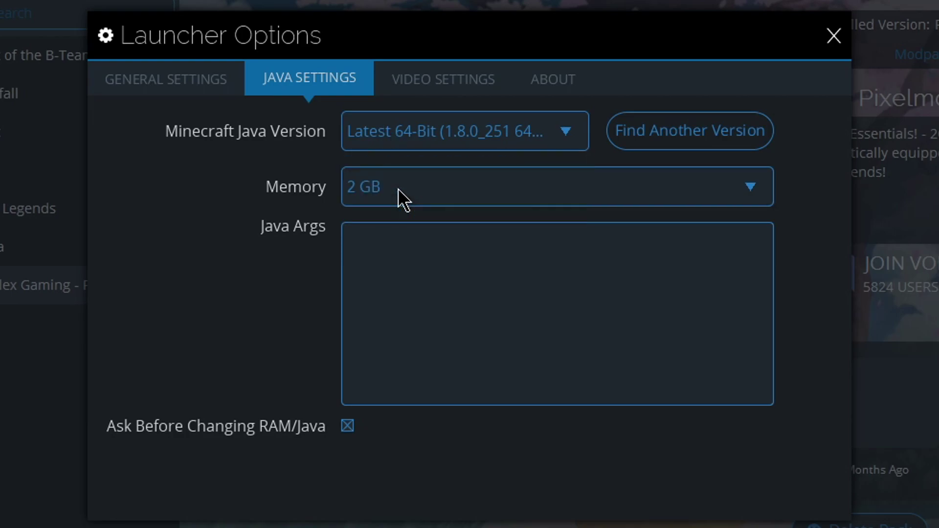
pyautogui.click(469, 129)
pyautogui.click(482, 142)
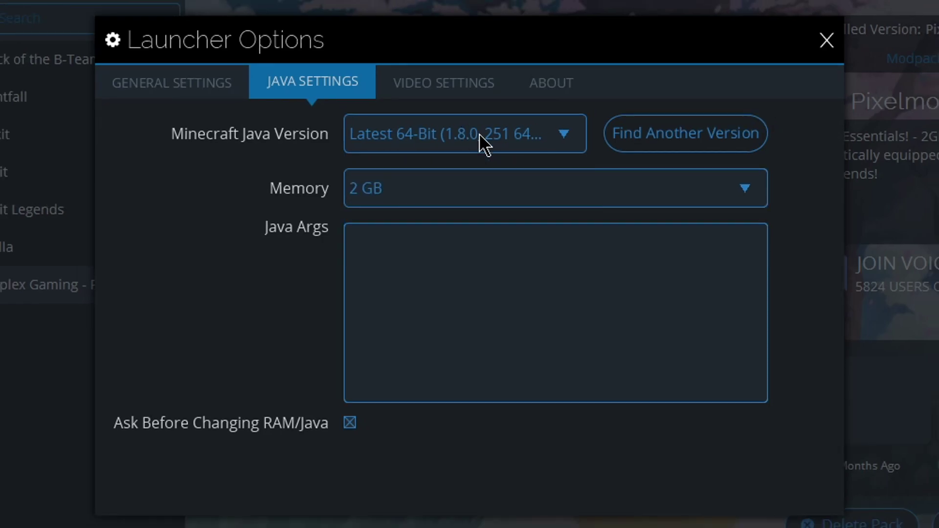
# - Check memory is 2 GB, reconfirm Latest 64-Bit Java, and close the launcher options
pyautogui.click(466, 193)
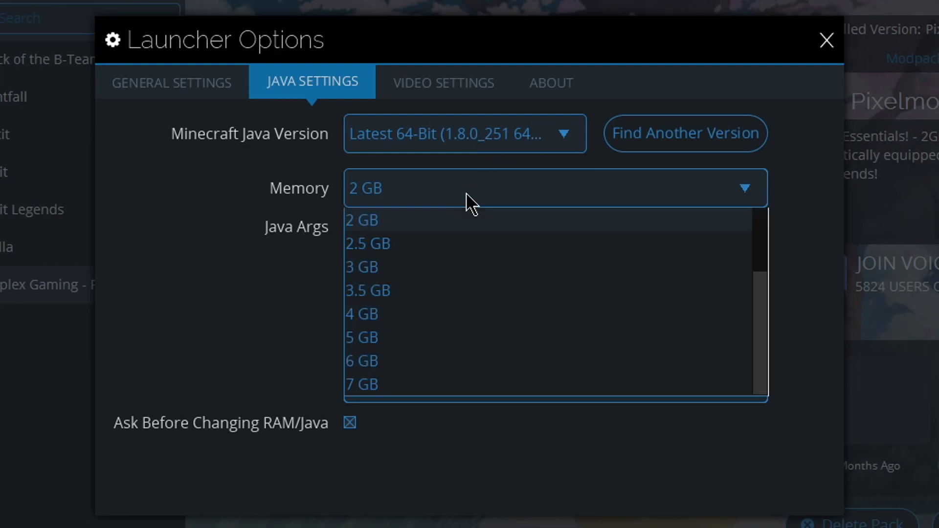
pyautogui.scroll(3, 436, 245)
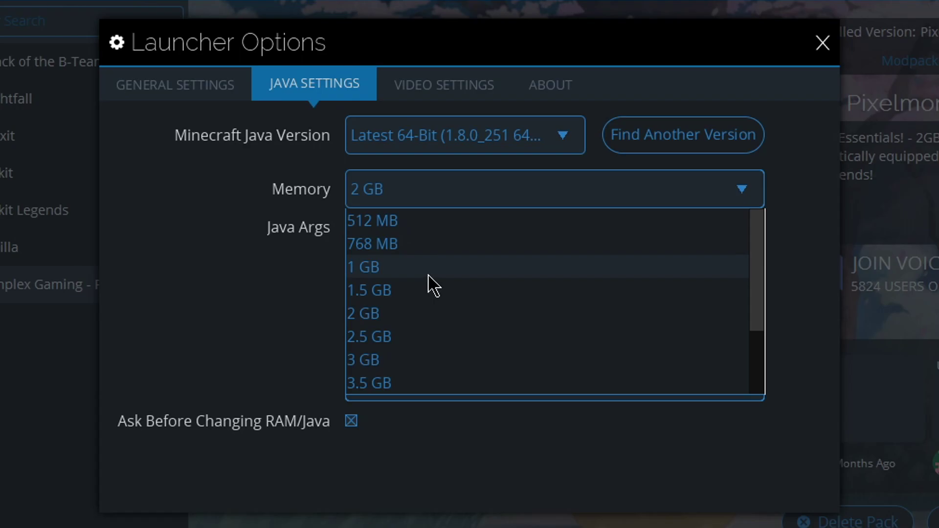
pyautogui.click(451, 143)
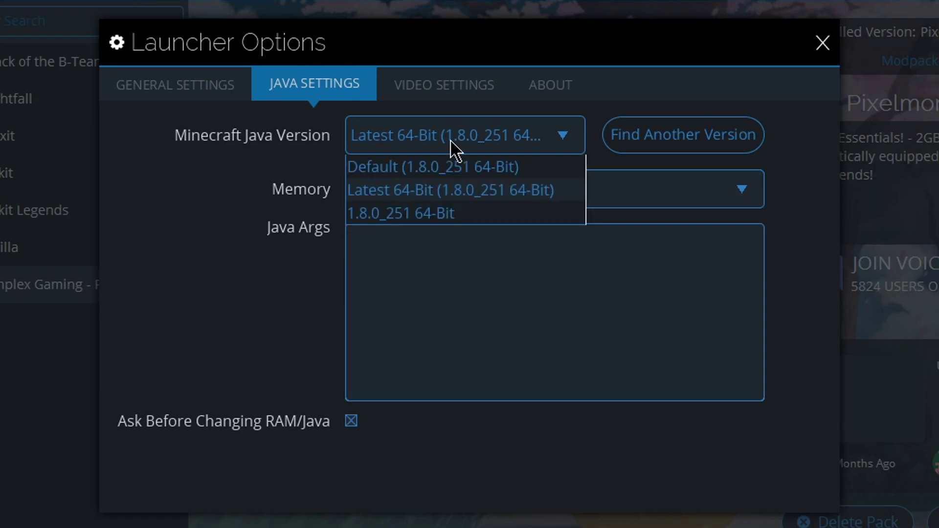
pyautogui.click(454, 149)
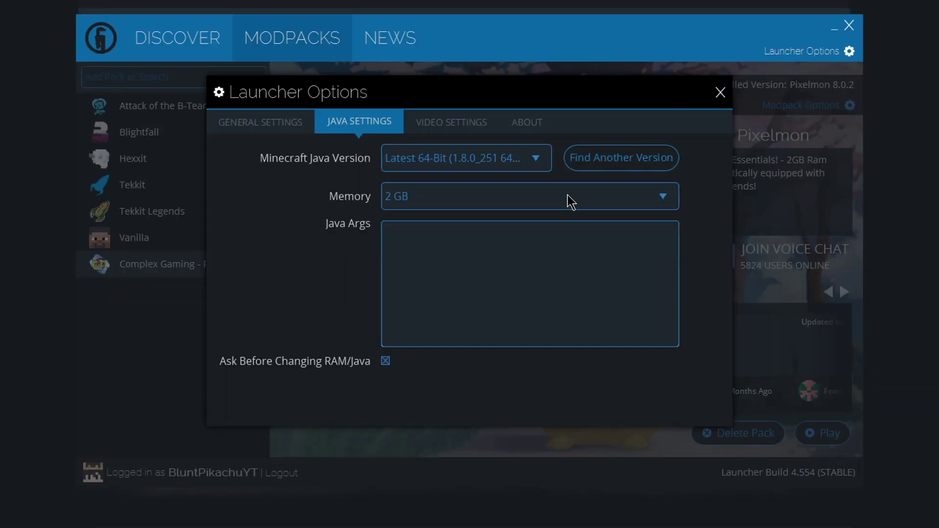
pyautogui.click(721, 93)
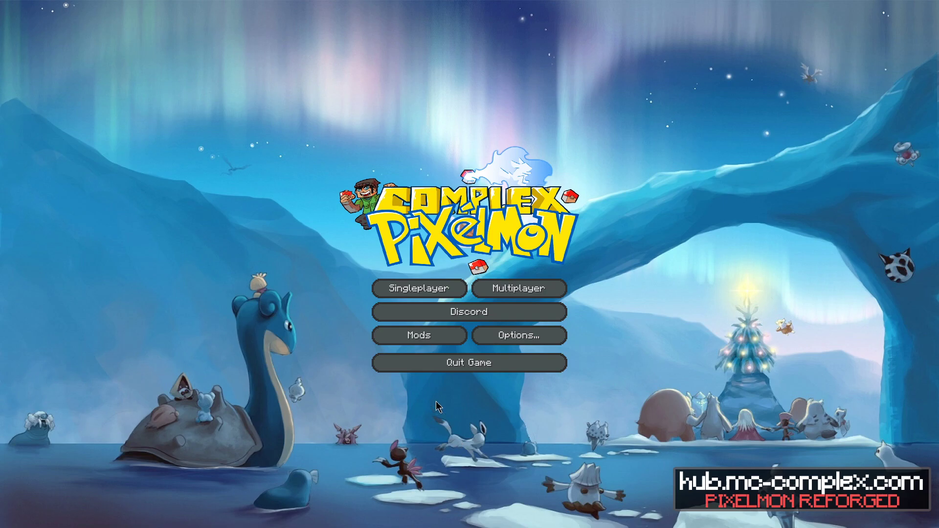
# - Back out of Singleplayer and select the Complex Europe Proxy server from the Multiplayer list
pyautogui.click(415, 291)
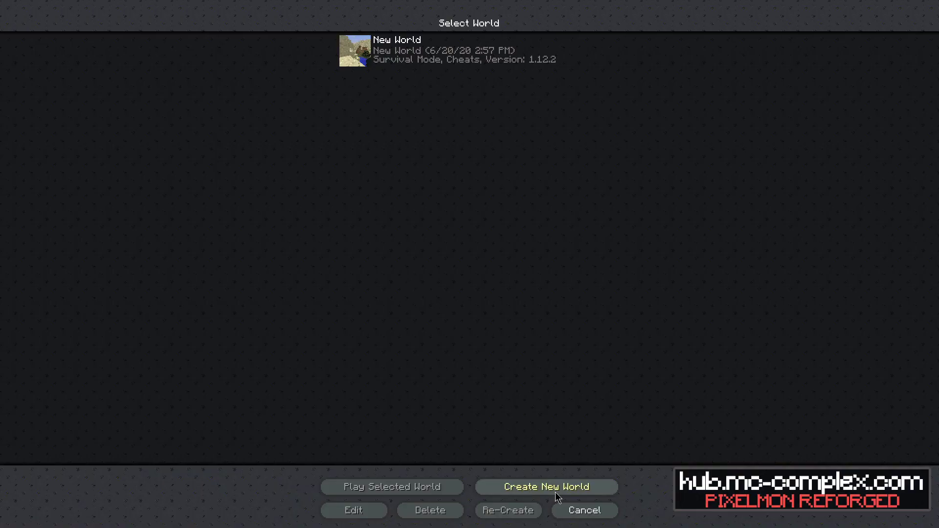
pyautogui.click(577, 507)
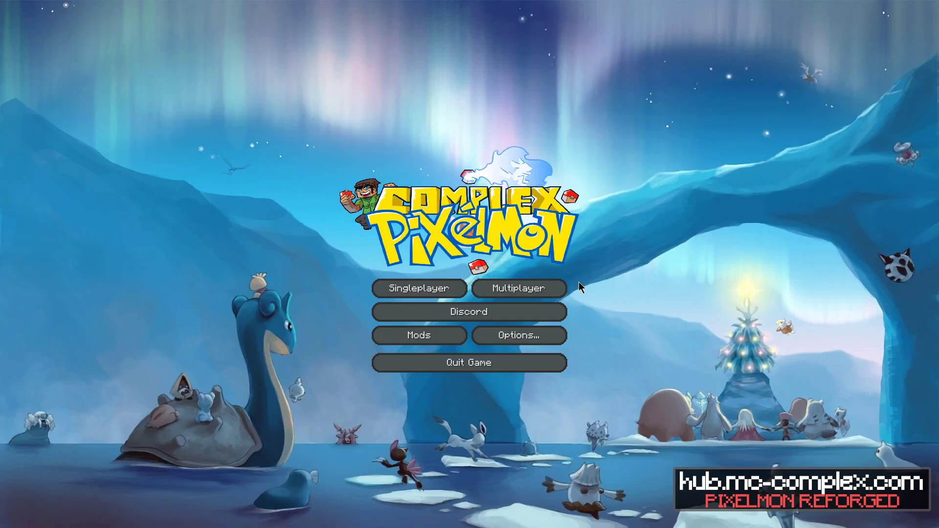
pyautogui.click(551, 289)
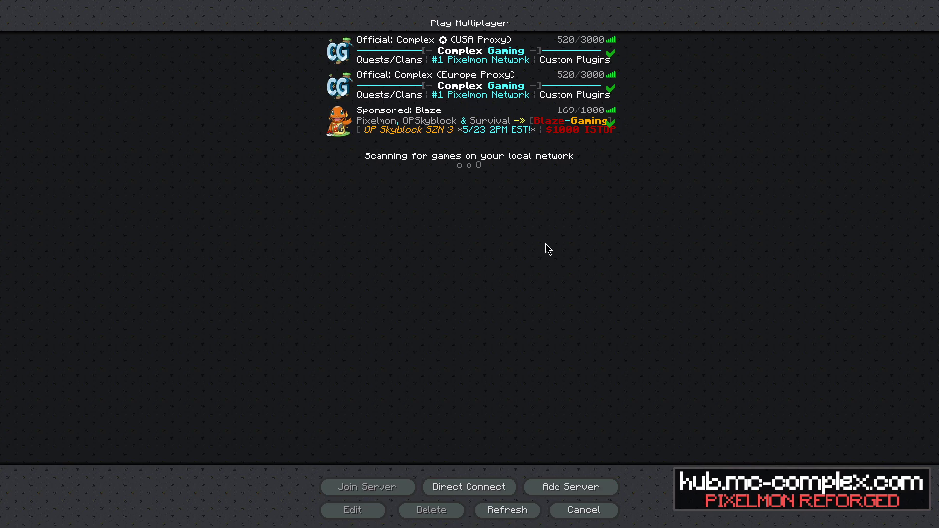
pyautogui.click(588, 86)
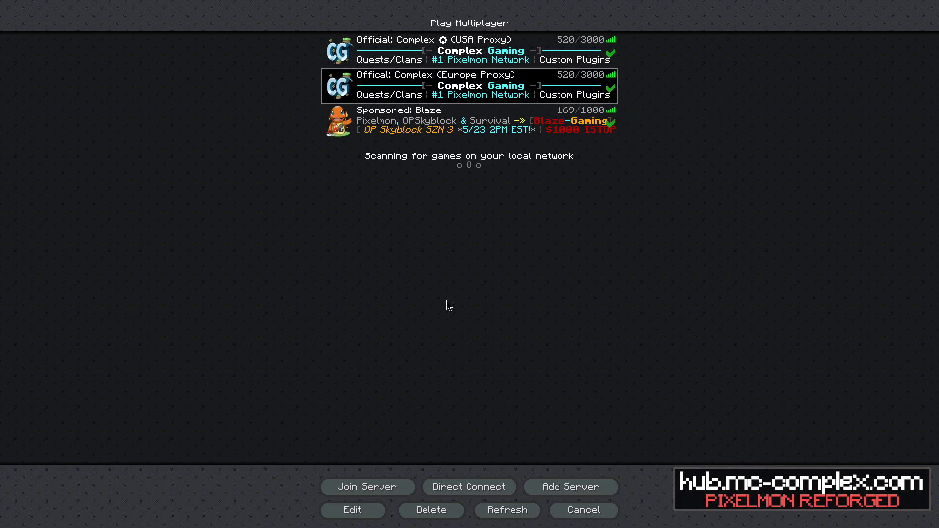
# - Join the Europe Proxy server, walk toward the Charmander statue, and select the player visibility item
pyautogui.click(386, 487)
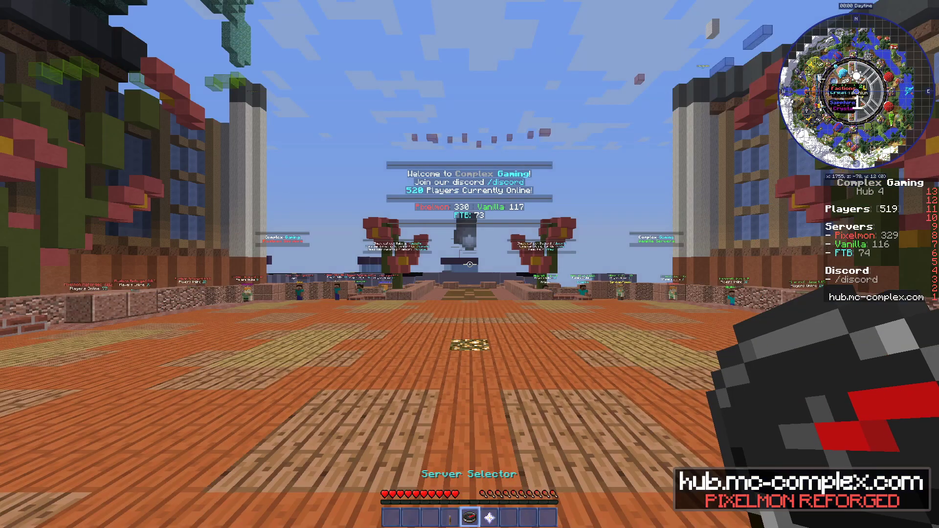
pyautogui.press('w')
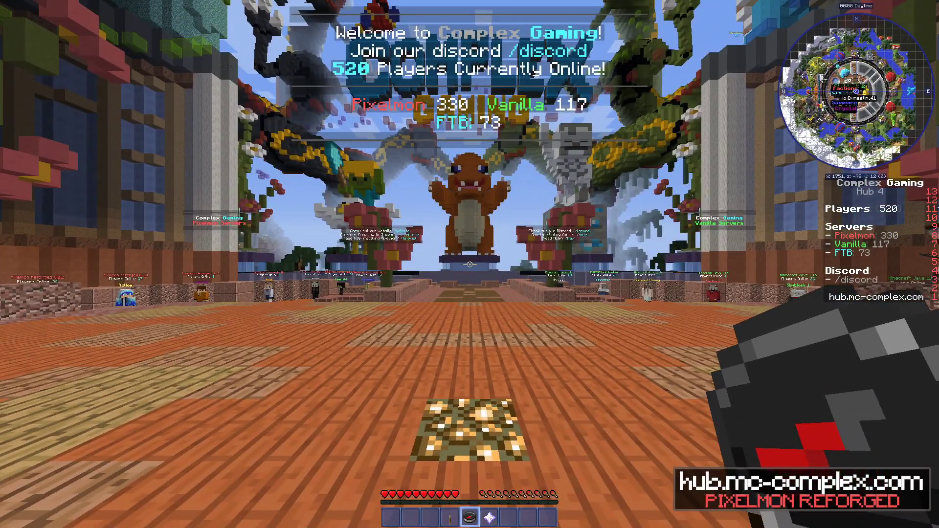
pyautogui.press('w')
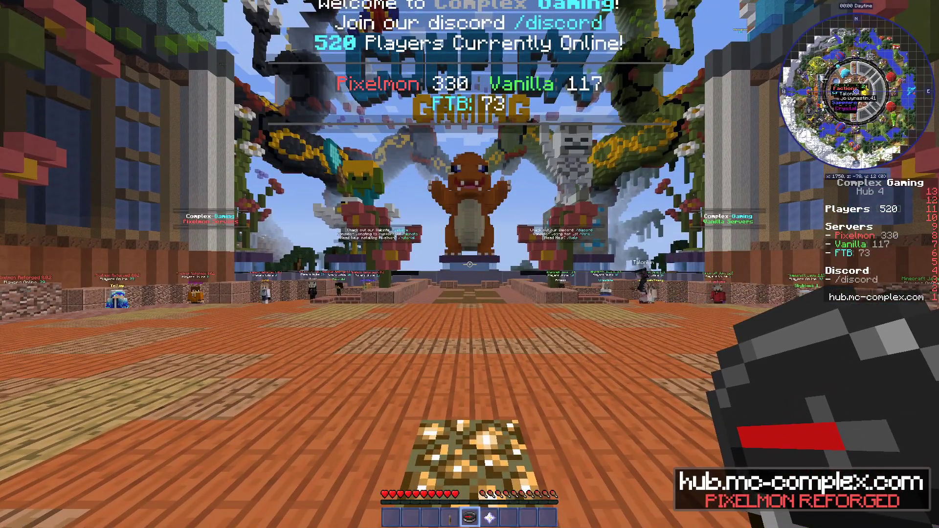
pyautogui.press('w')
pyautogui.press('4')
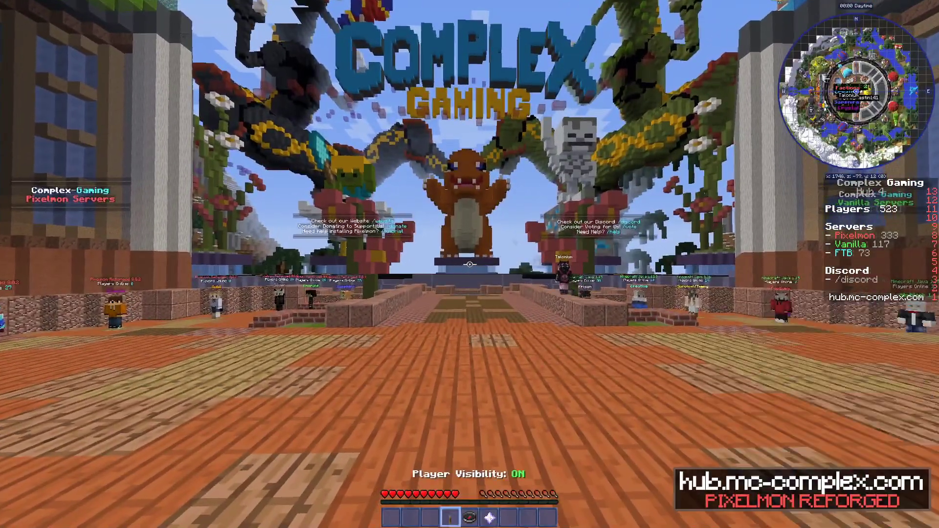
# - Switch to an empty hand slot and walk up to the row of Pixelmon server NPCs
pyautogui.press('3')
pyautogui.press('w')
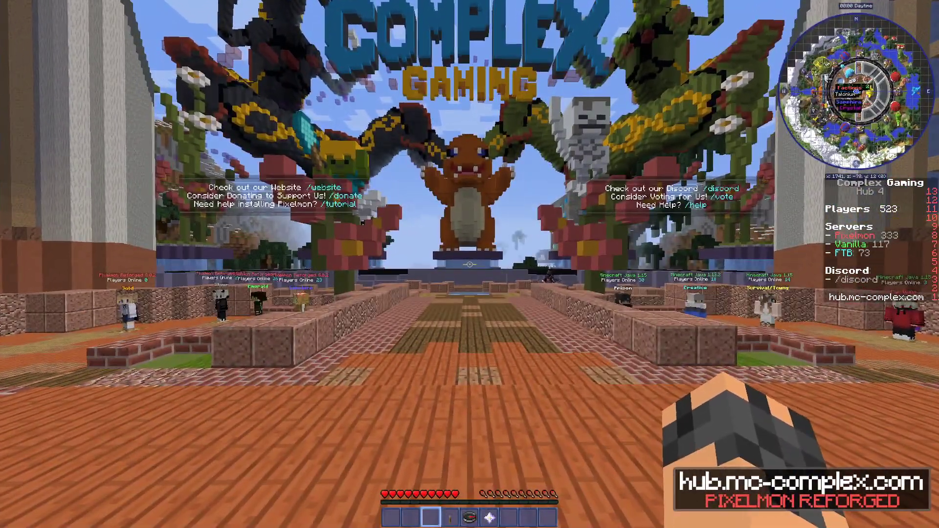
pyautogui.moveTo(470, 264)
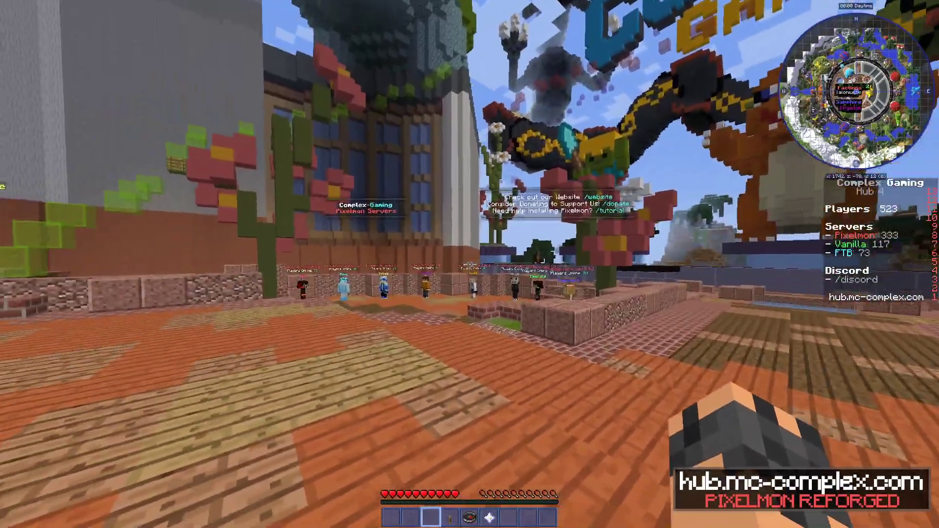
pyautogui.press('w')
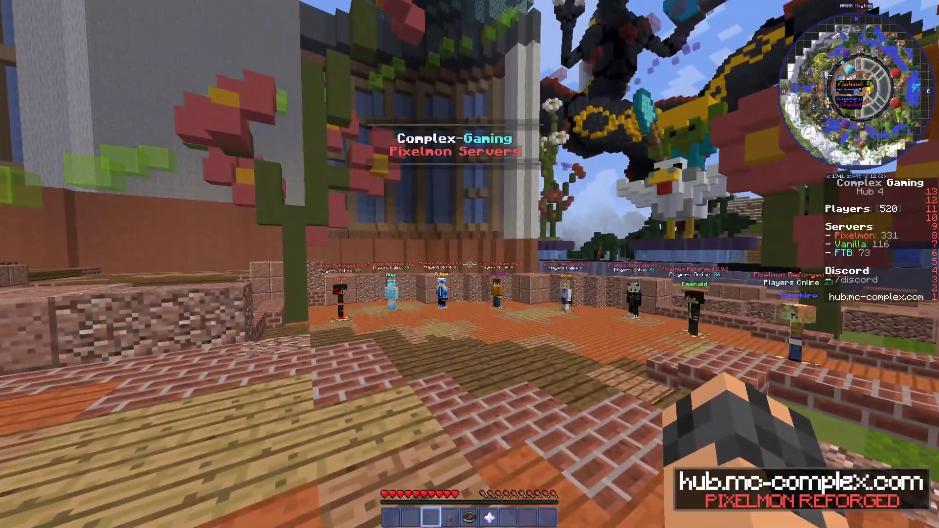
pyautogui.press('w')
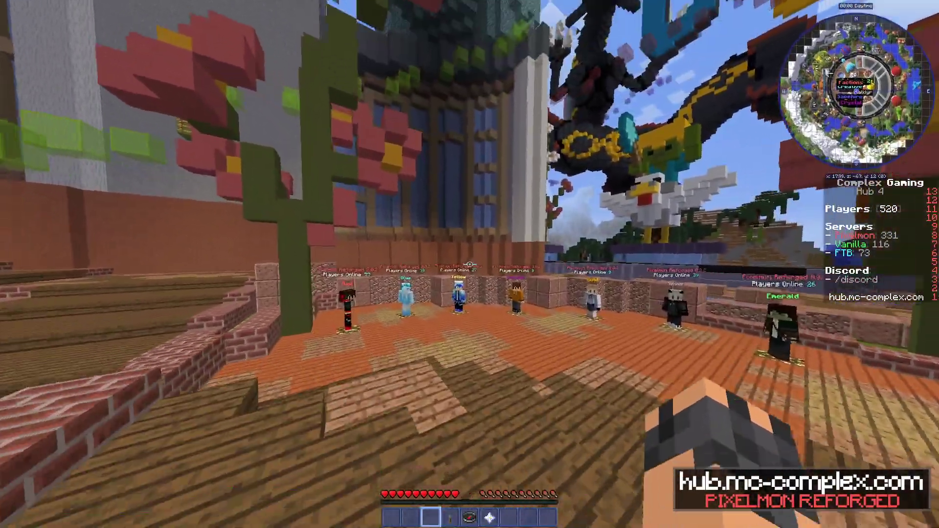